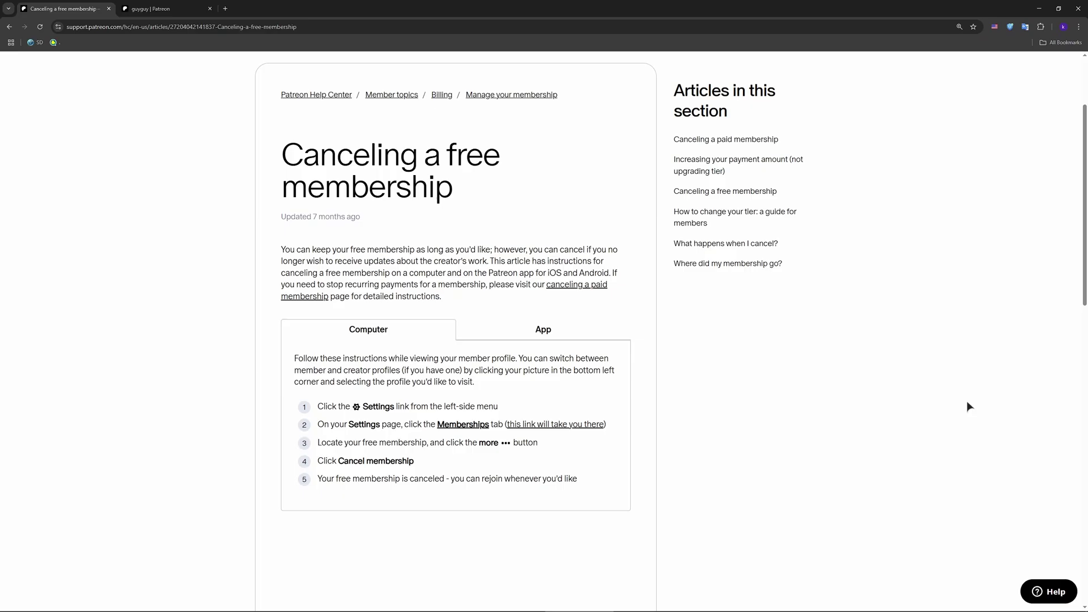
- Switch from the free-membership help article to the creator's own page
key(ctrl+Tab)
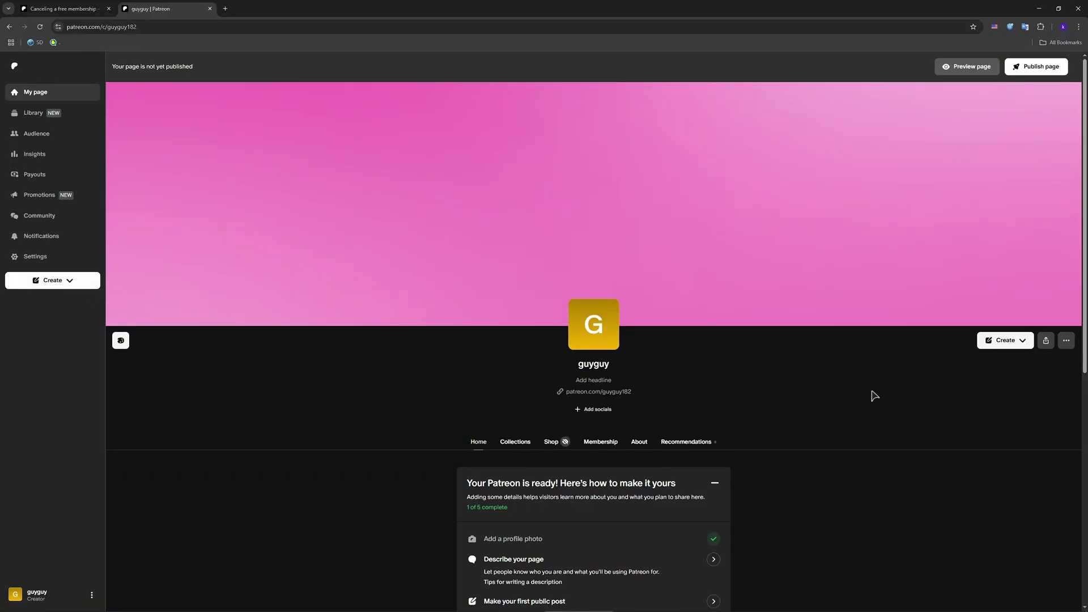
- Open creator account settings, then return to the 'Canceling a free membership' article
click(38, 256)
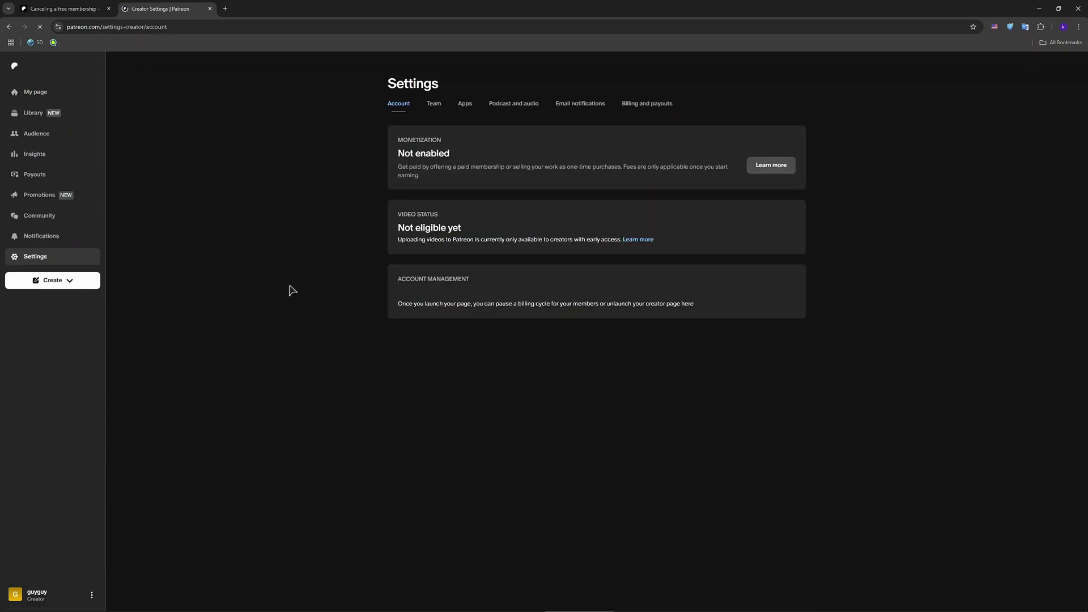
click(64, 9)
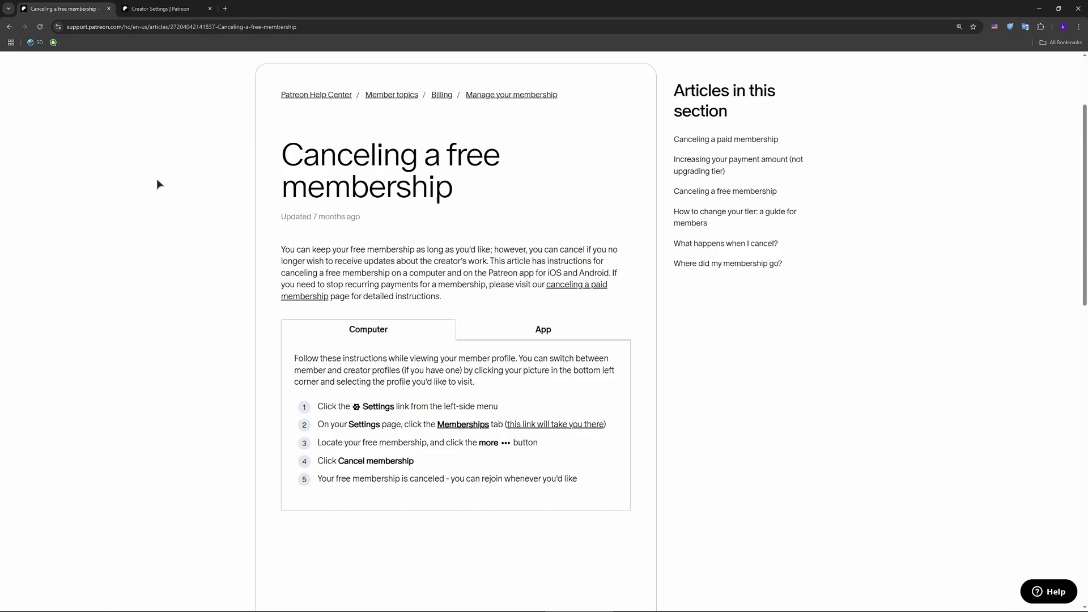
- Follow the article's step 2 link to the Memberships settings, showing no active pledges
click(545, 430)
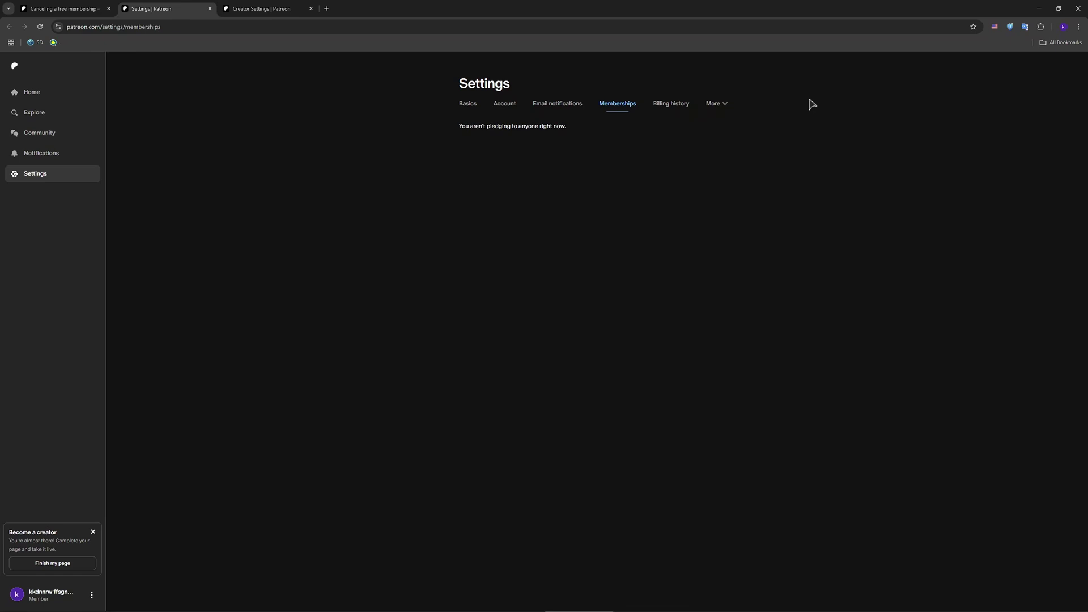
click(259, 9)
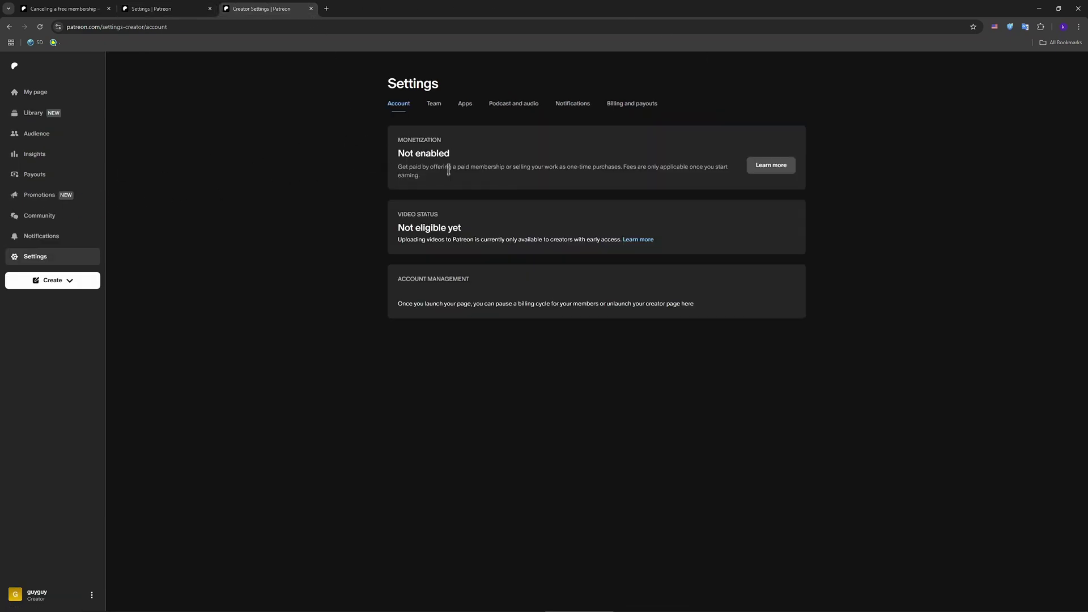
click(149, 9)
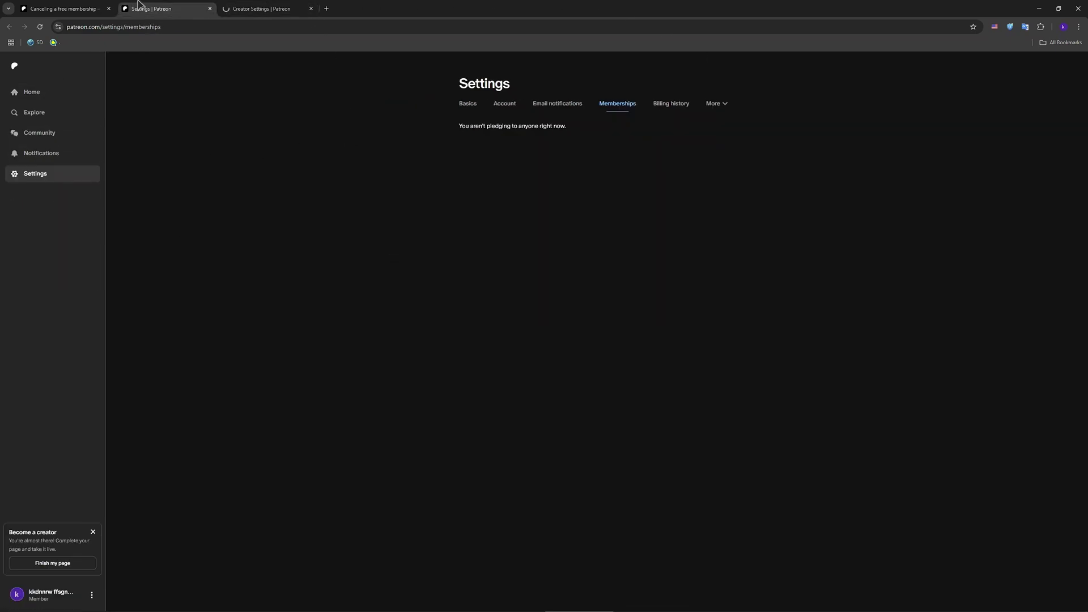
click(617, 103)
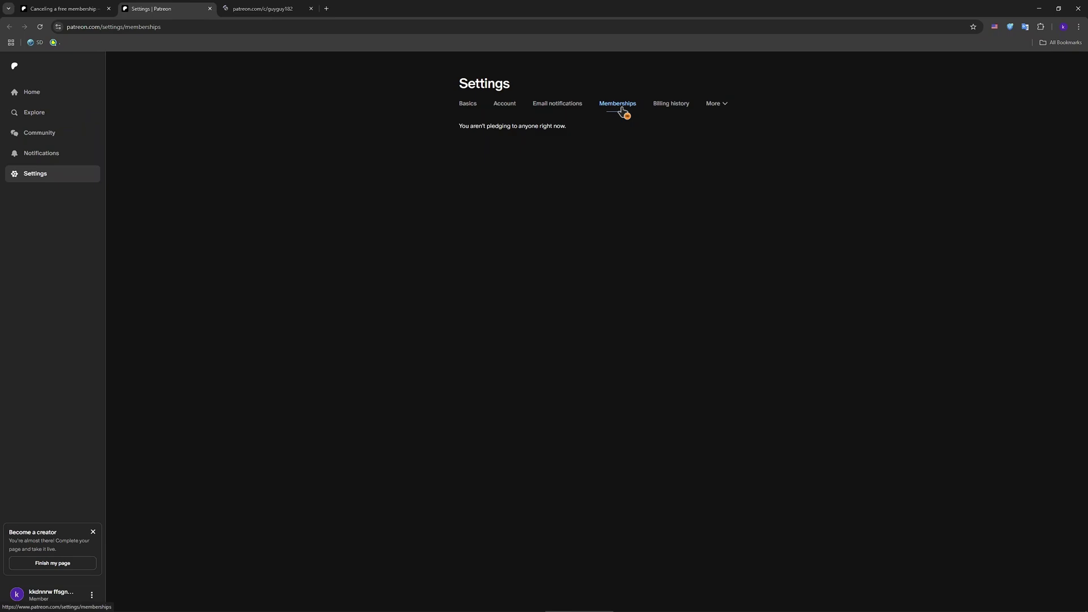
click(64, 9)
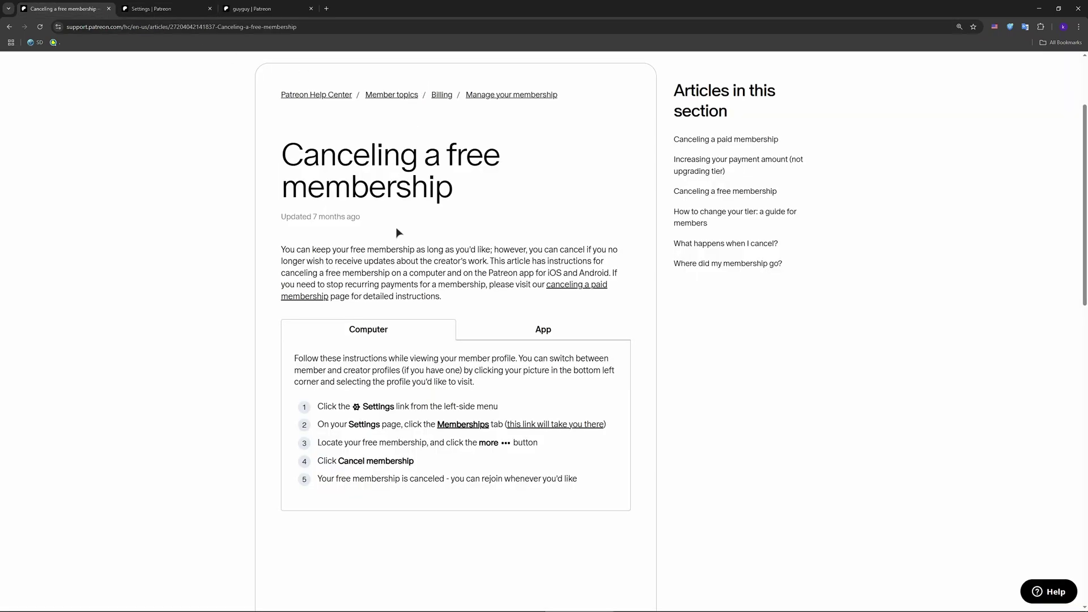
click(252, 9)
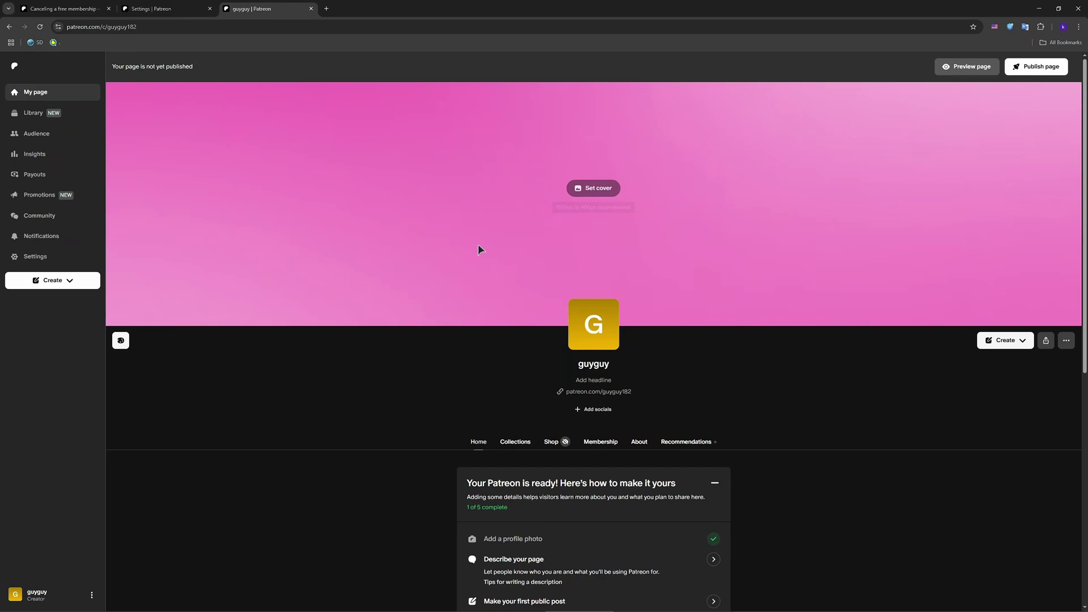
click(157, 9)
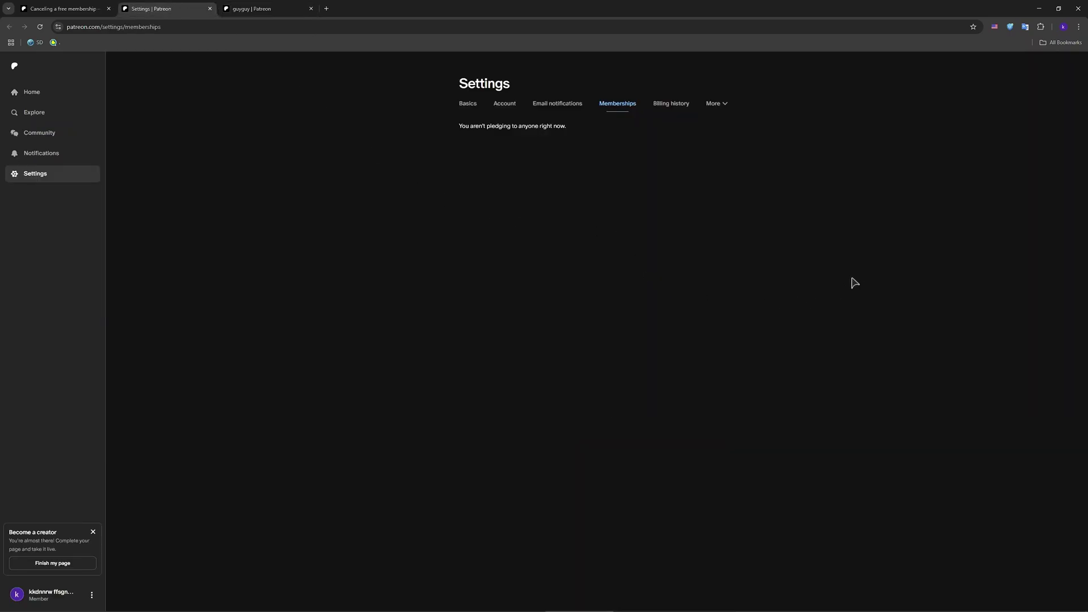